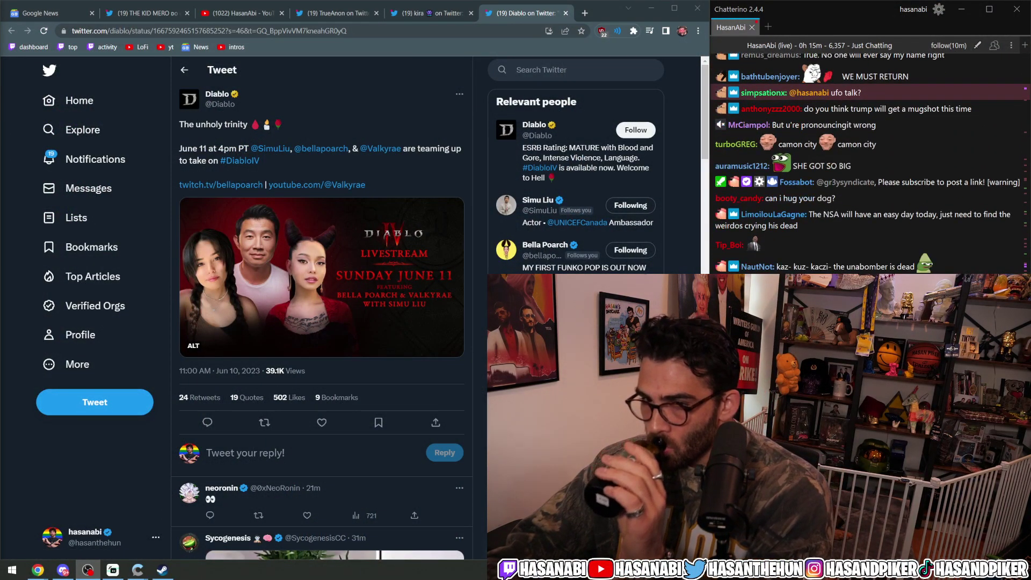
# - Like Diablo's June 11 Diablo IV livestream tweet, raising its likes from 502 to 503
pyautogui.click(321, 422)
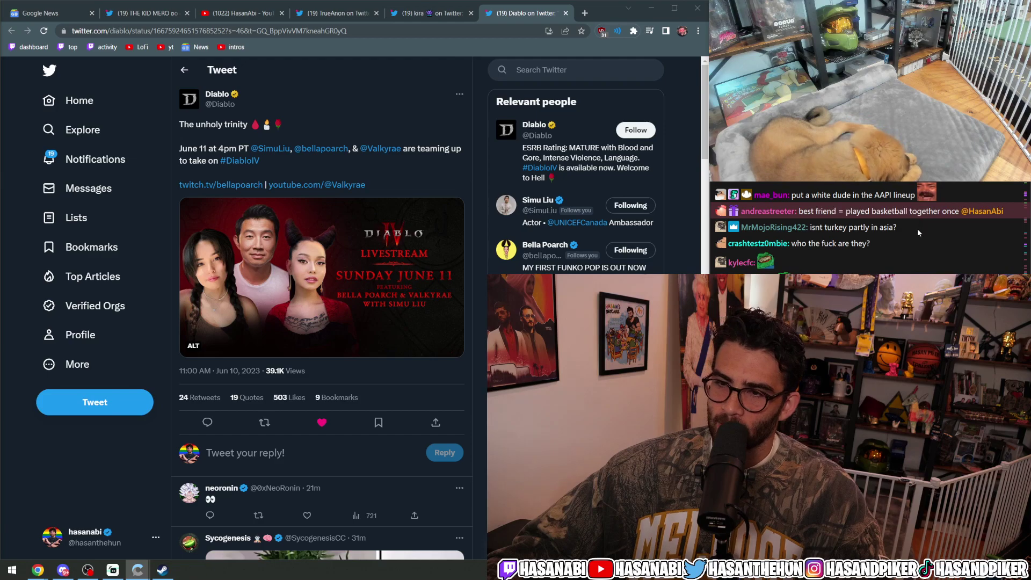
pyautogui.moveTo(871, 211); pyautogui.dragTo(935, 211)
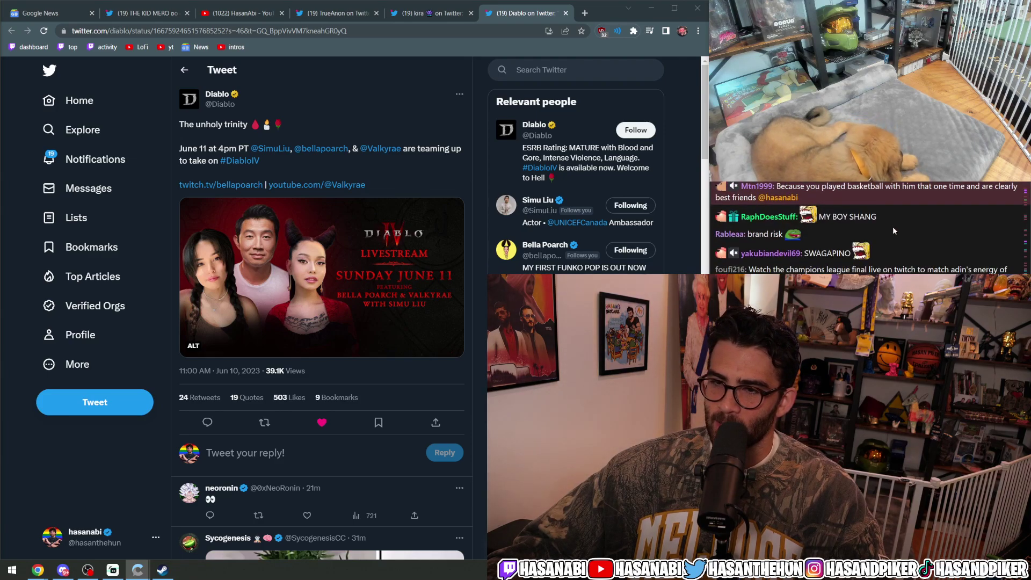